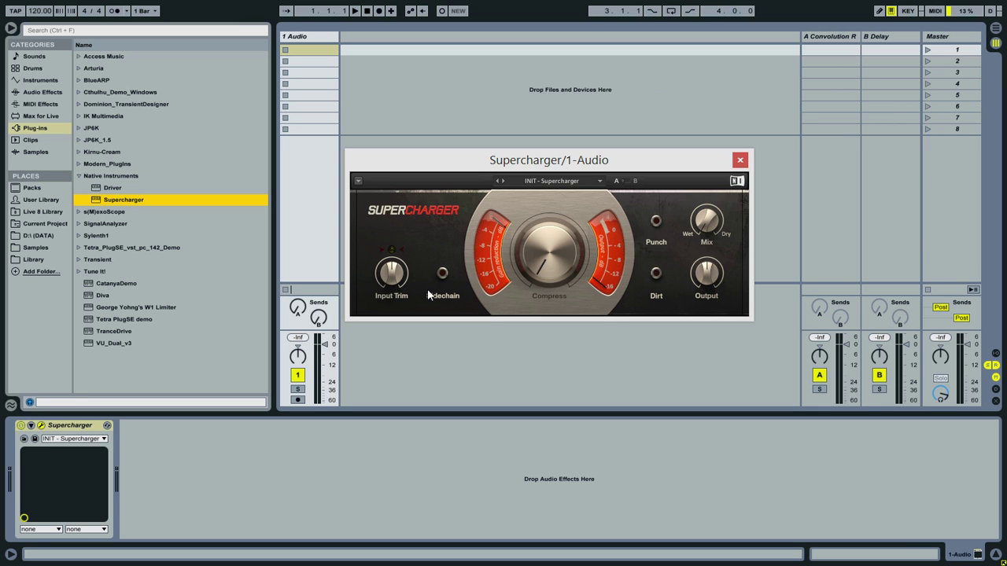
{"action": "mouse_move", "coordinate": [404, 279]}
{"action": "mouse_move", "coordinate": [577, 238]}
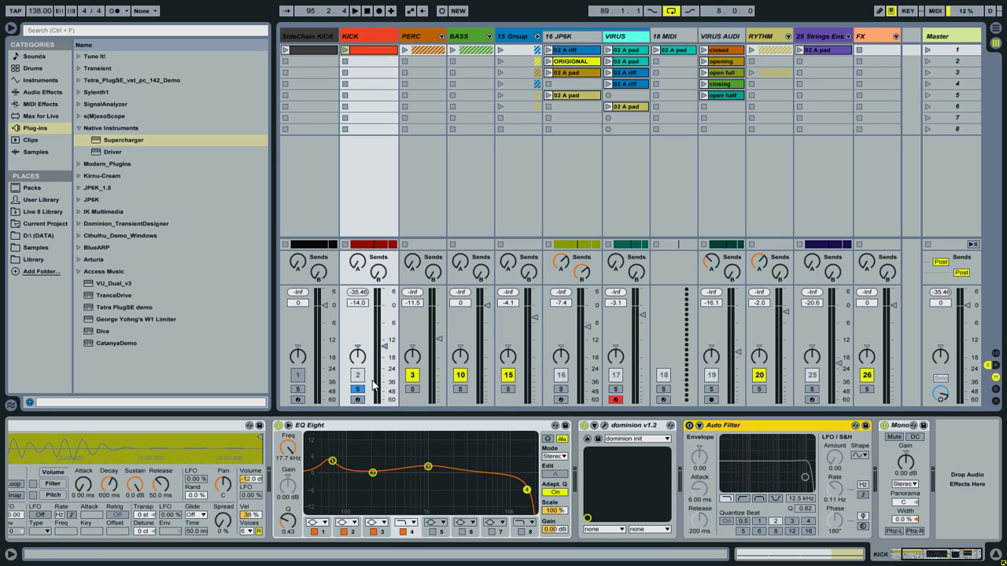
Audition the KICK track, and insert Supercharger in its device chain between dominion v1.2 and Auto Filter.
{"action": "key", "text": "space"}
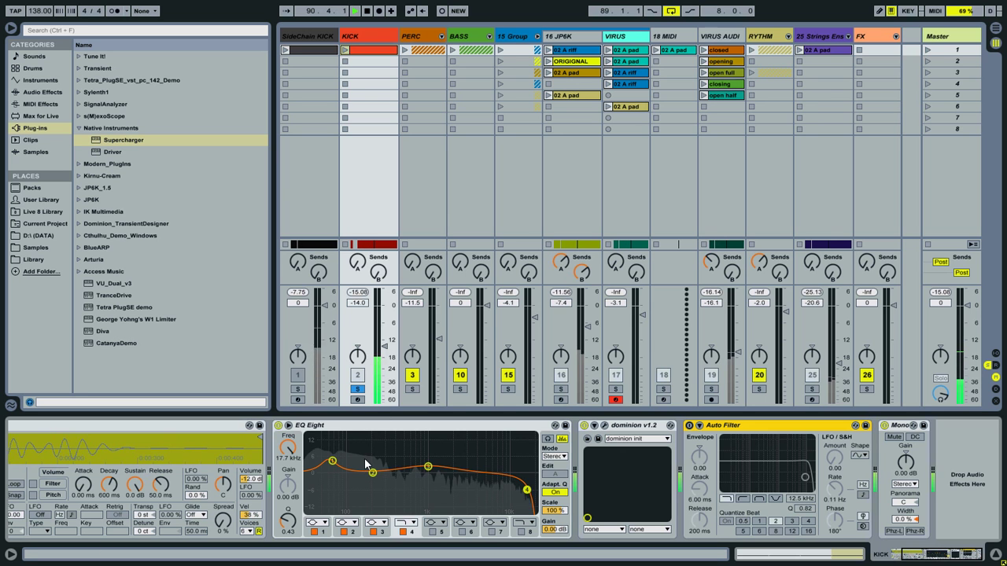
{"action": "key", "text": "space"}
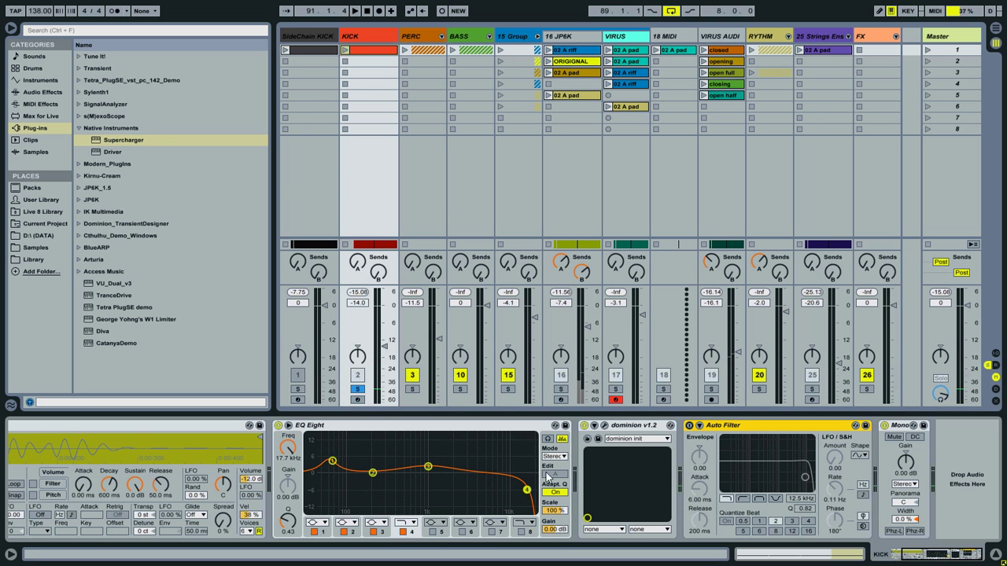
{"action": "mouse_move", "coordinate": [120, 138]}
{"action": "left_mouse_down"}
{"action": "mouse_move", "coordinate": [586, 494]}
{"action": "mouse_move", "coordinate": [605, 504]}
{"action": "mouse_move", "coordinate": [689, 487]}
{"action": "left_mouse_up"}
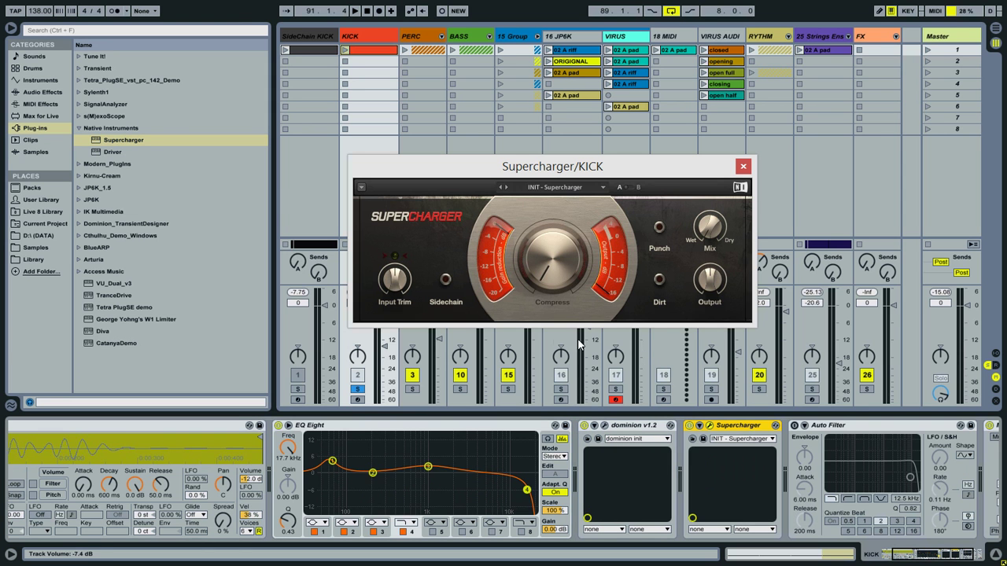
{"action": "left_click_drag", "start_coordinate": [478, 177], "coordinate": [554, 179]}
Play the kick and lower Supercharger's Input Trim to about -10 dB.
{"action": "key", "text": "space"}
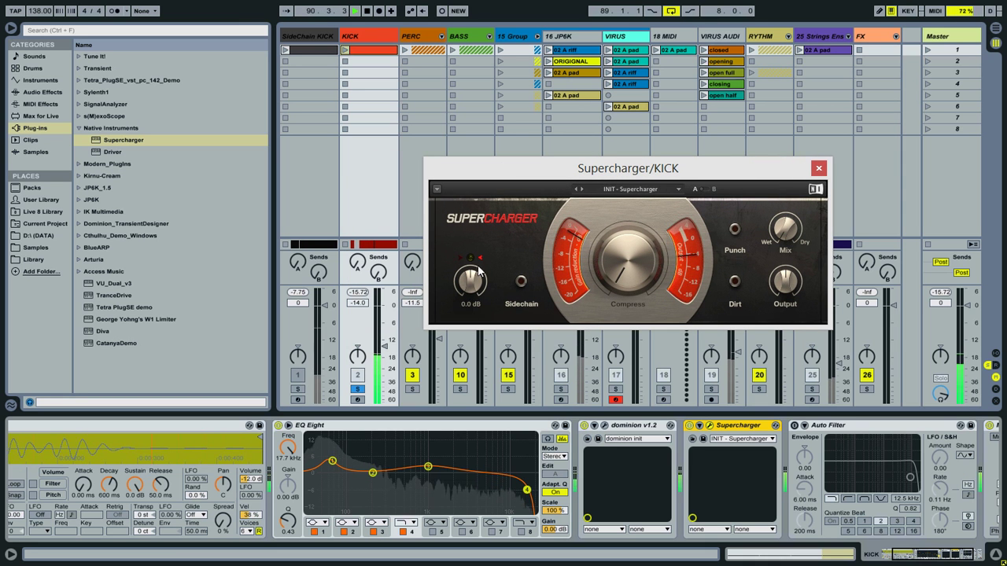
{"action": "left_click_drag", "start_coordinate": [470, 281], "coordinate": [470, 308]}
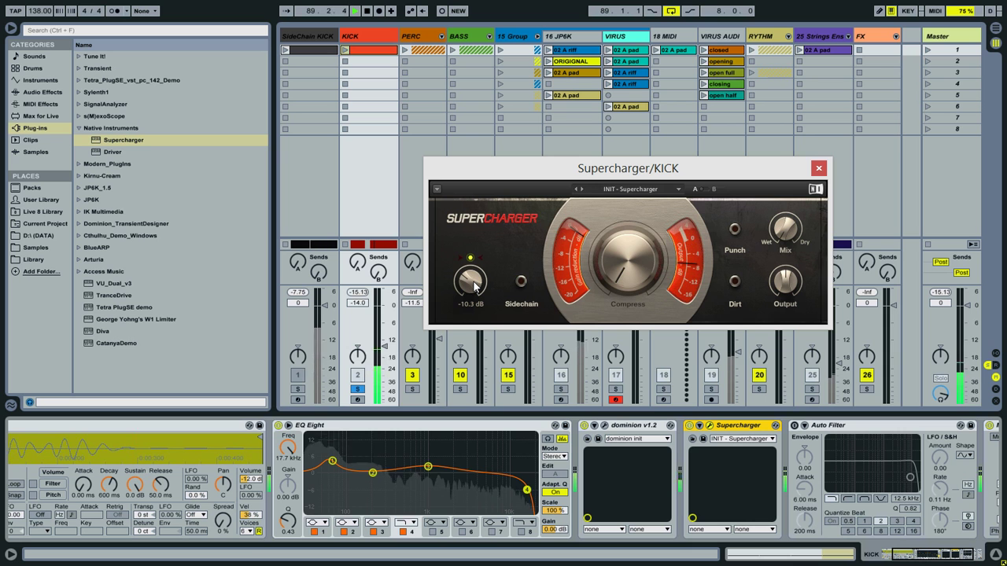
{"action": "left_click_drag", "start_coordinate": [472, 285], "coordinate": [472, 318]}
{"action": "left_click_drag", "start_coordinate": [462, 262], "coordinate": [462, 235]}
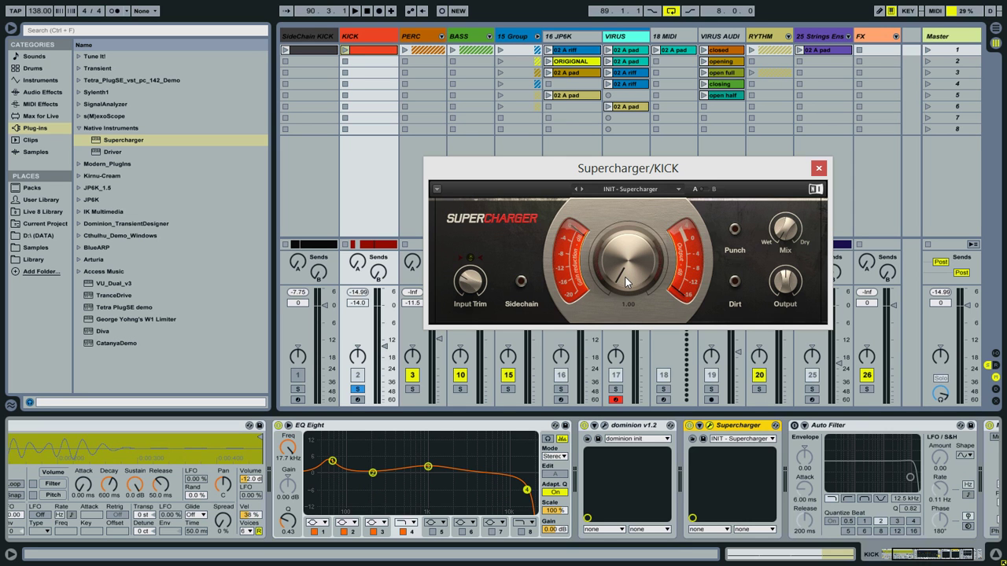
Set the kick Supercharger's Compress amount to 5.45 and enable Punch.
{"action": "left_click_drag", "start_coordinate": [627, 283], "coordinate": [627, 211]}
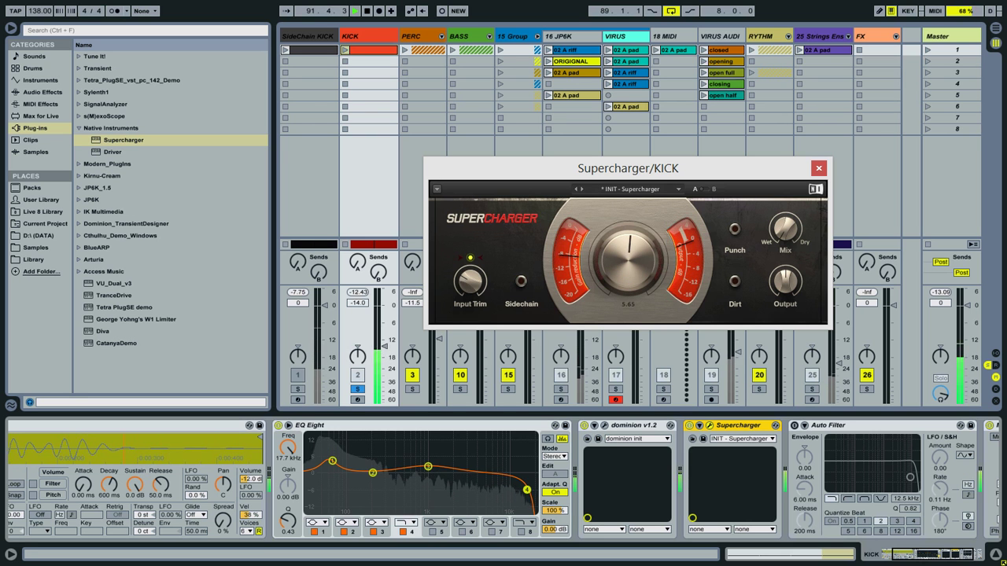
{"action": "left_click_drag", "start_coordinate": [647, 306], "coordinate": [638, 278]}
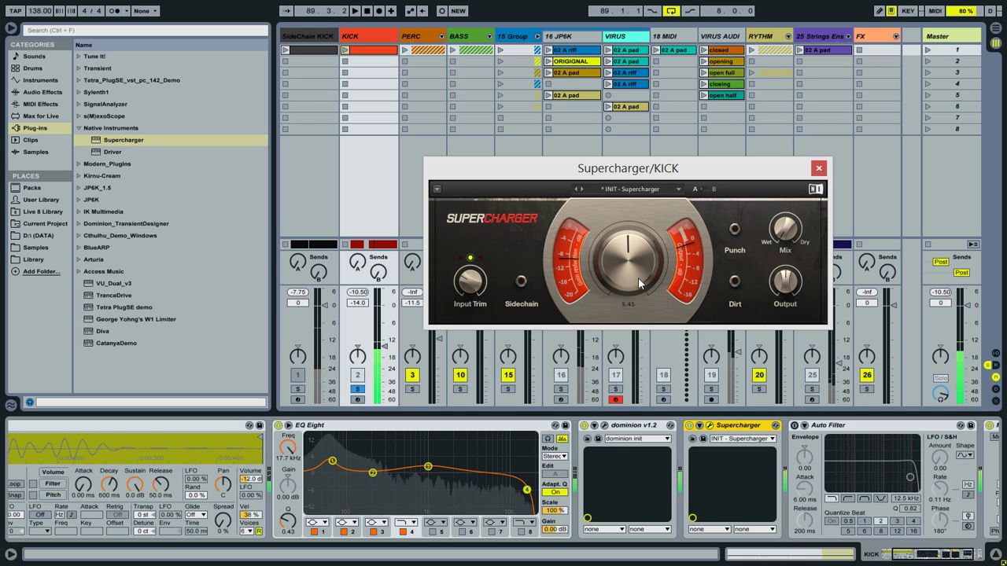
{"action": "left_click", "coordinate": [735, 229]}
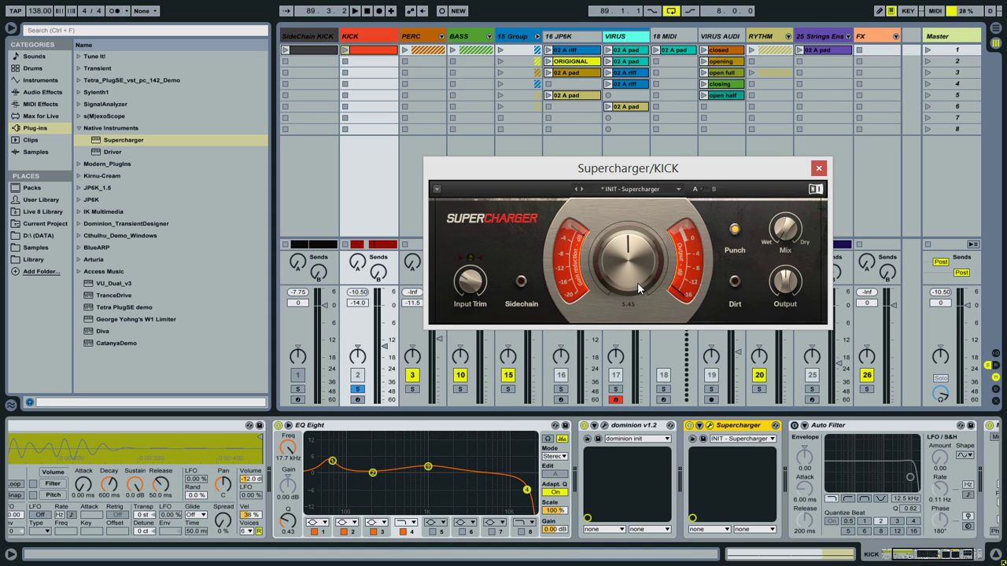
Play the kick and compare its sound with Supercharger bypassed and active.
{"action": "key", "text": "space"}
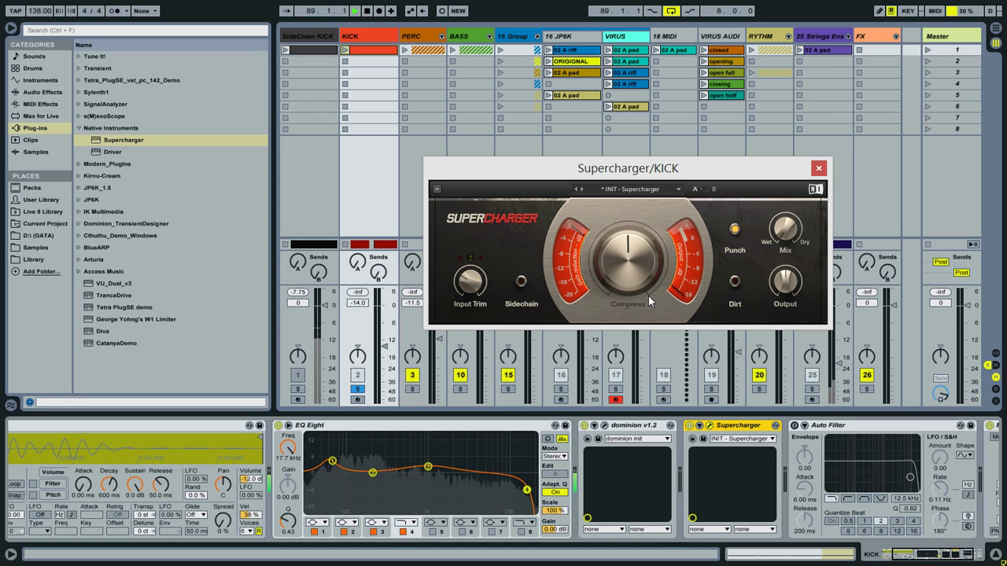
{"action": "left_click", "coordinate": [691, 432]}
{"action": "left_click", "coordinate": [690, 427]}
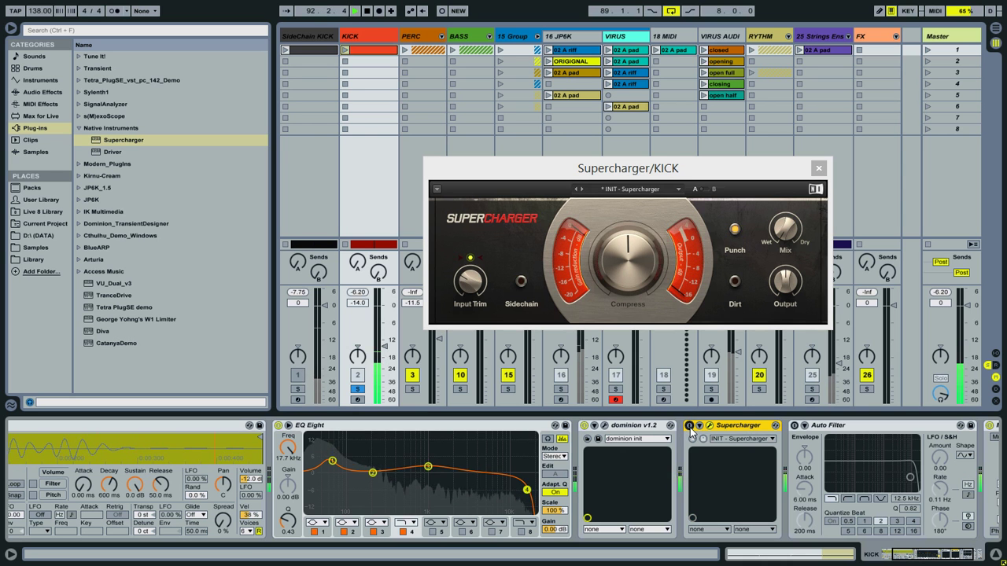
{"action": "left_click", "coordinate": [690, 426]}
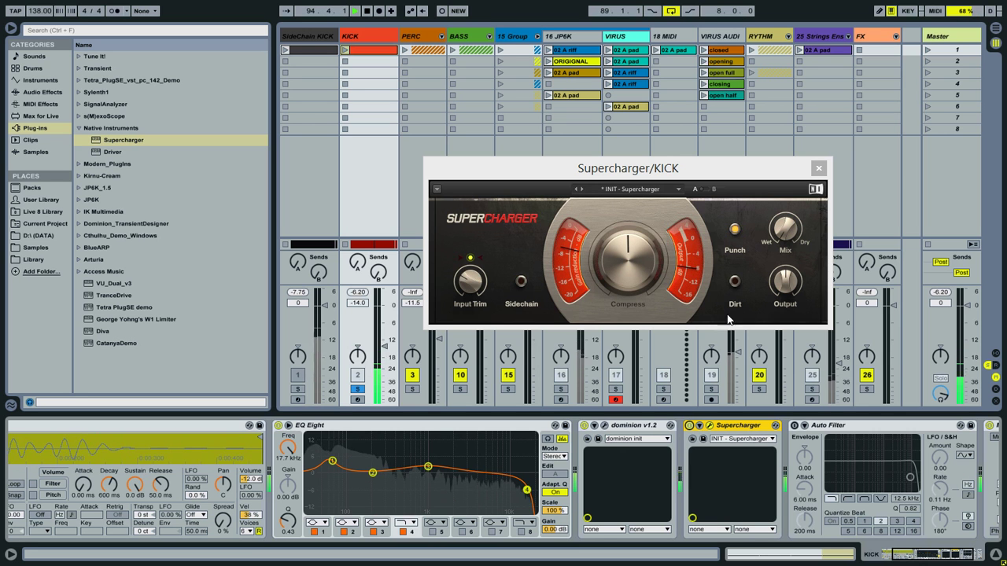
Enable Dirt on the kick's Supercharger and compare the bypassed and processed sound before stopping playback.
{"action": "left_click", "coordinate": [735, 281]}
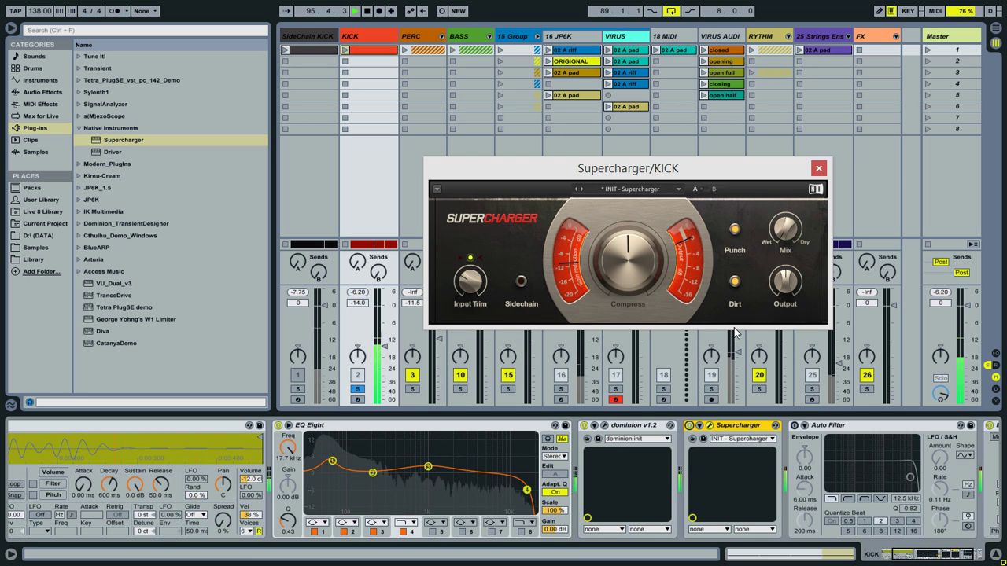
{"action": "left_click", "coordinate": [690, 427]}
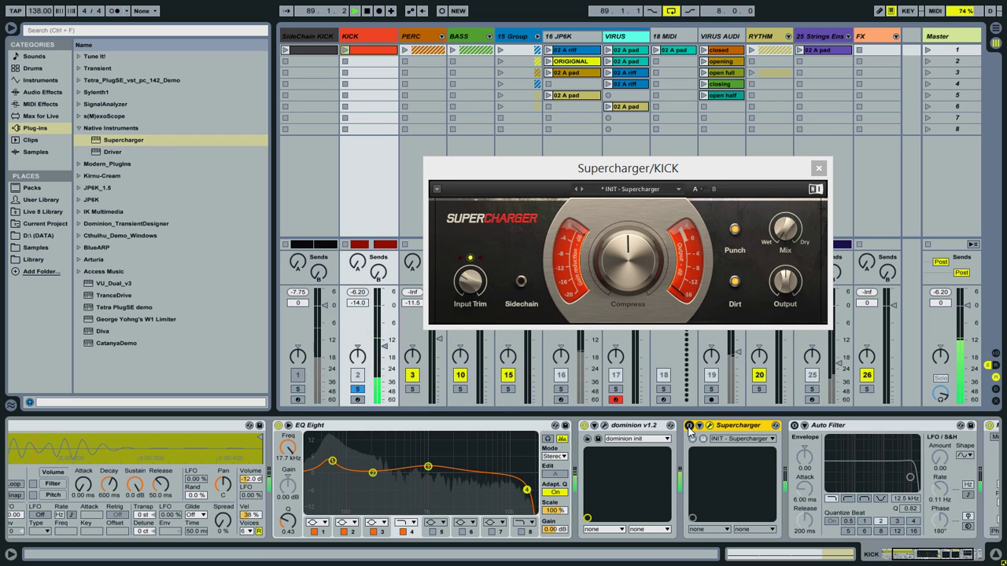
{"action": "left_click", "coordinate": [689, 426]}
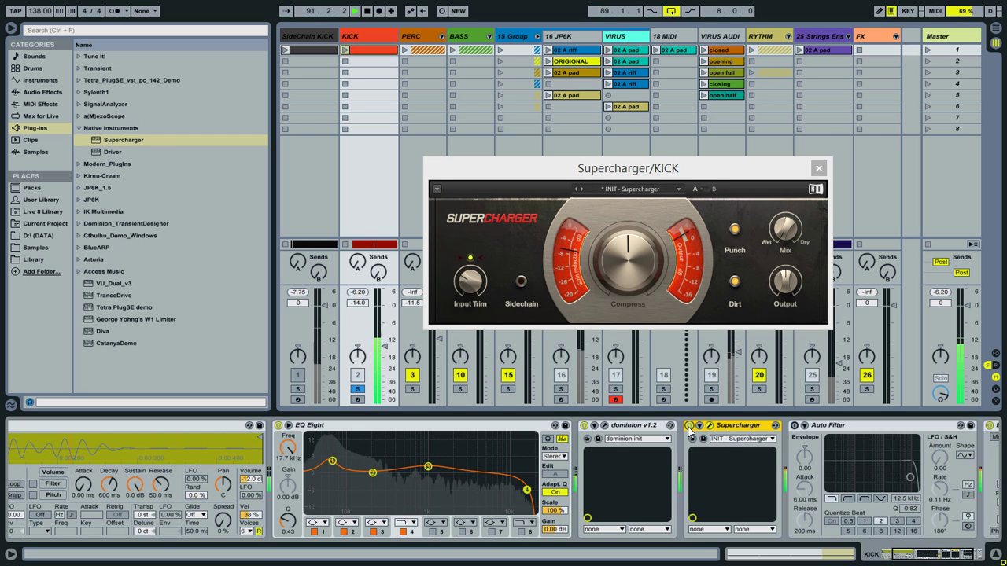
{"action": "key", "text": "space"}
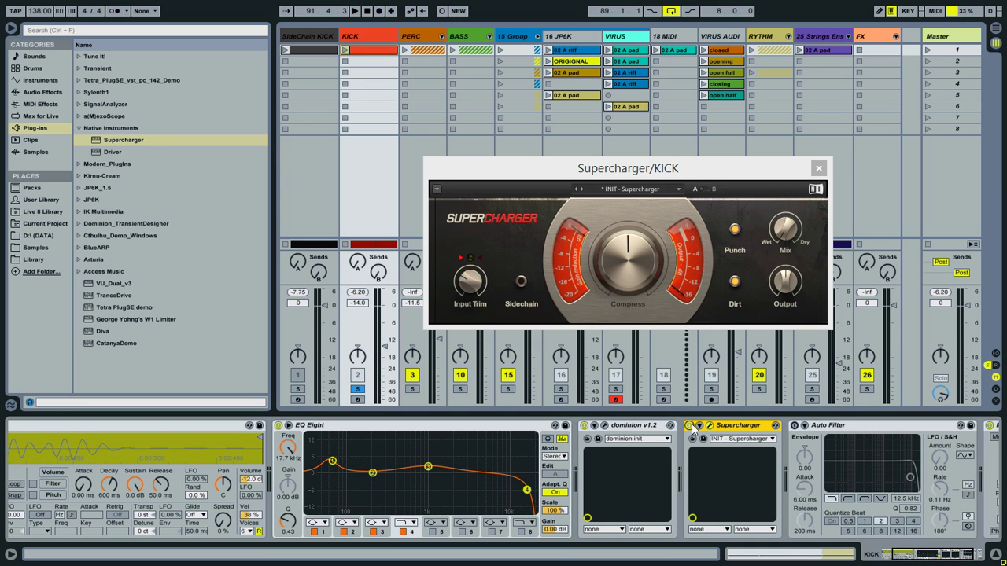
Set the kick Supercharger's wet/dry Mix to 61% / 39% during playback and compare it against the bypassed sound.
{"action": "key", "text": "space"}
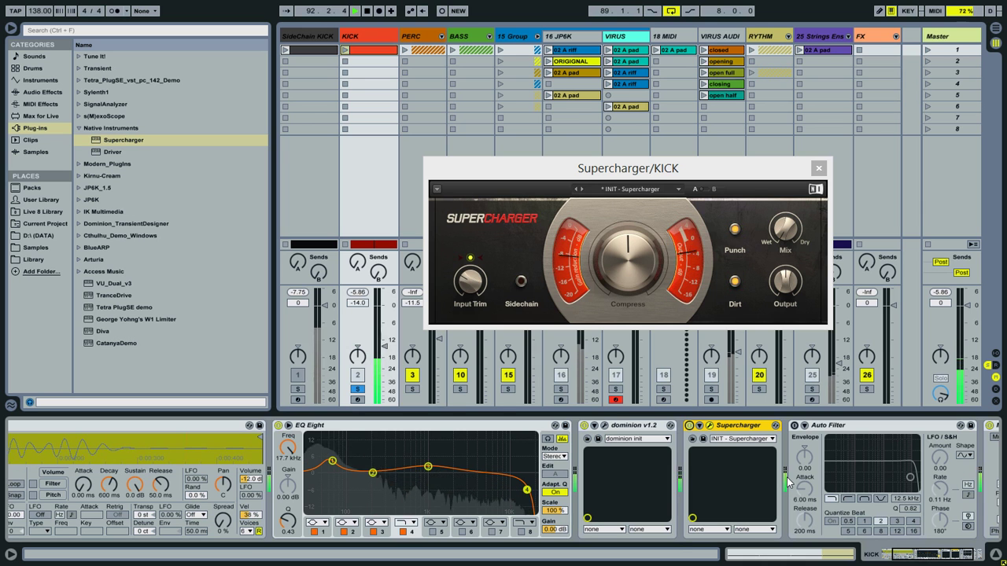
{"action": "left_click_drag", "start_coordinate": [786, 234], "coordinate": [786, 244]}
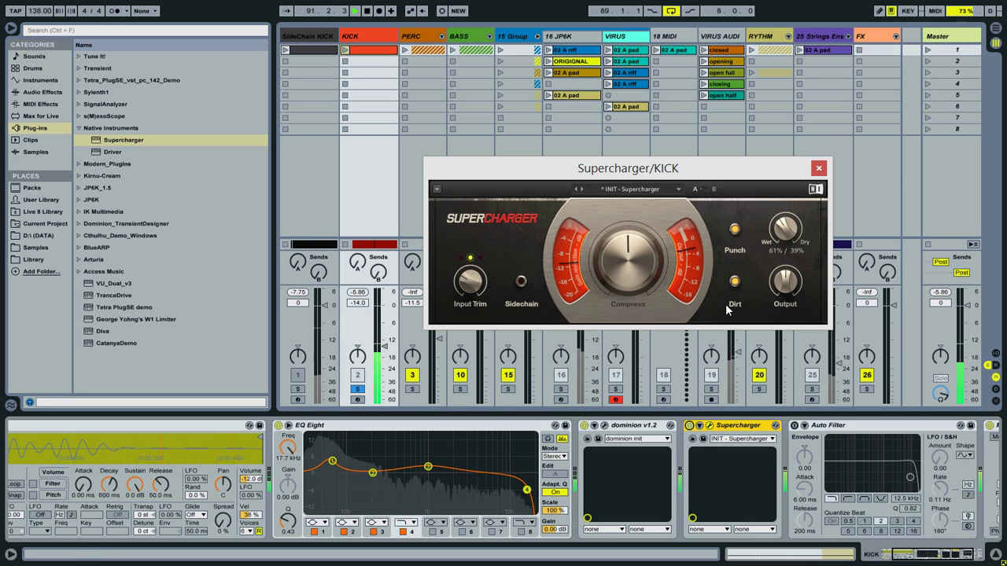
{"action": "left_click", "coordinate": [689, 426]}
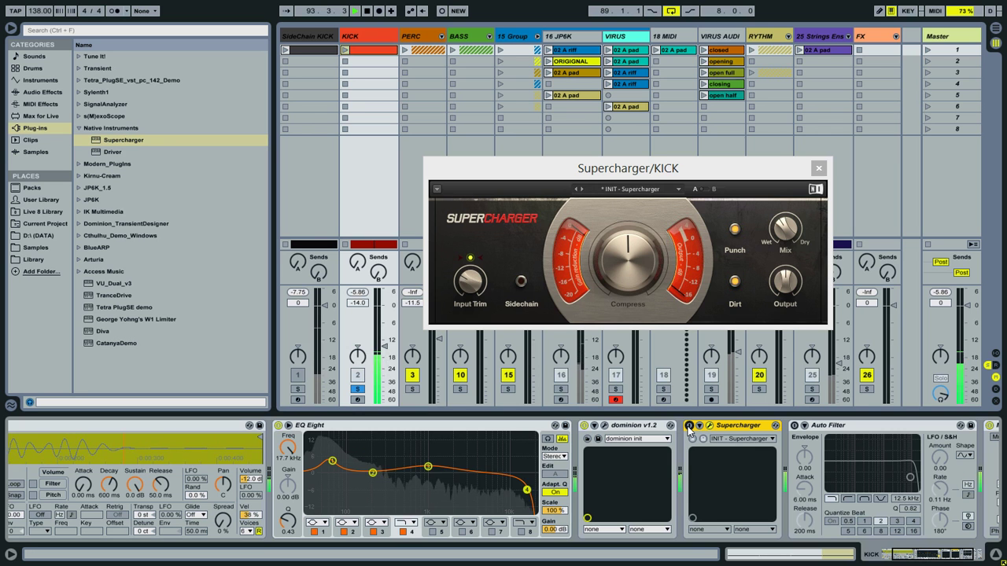
{"action": "left_click", "coordinate": [689, 426]}
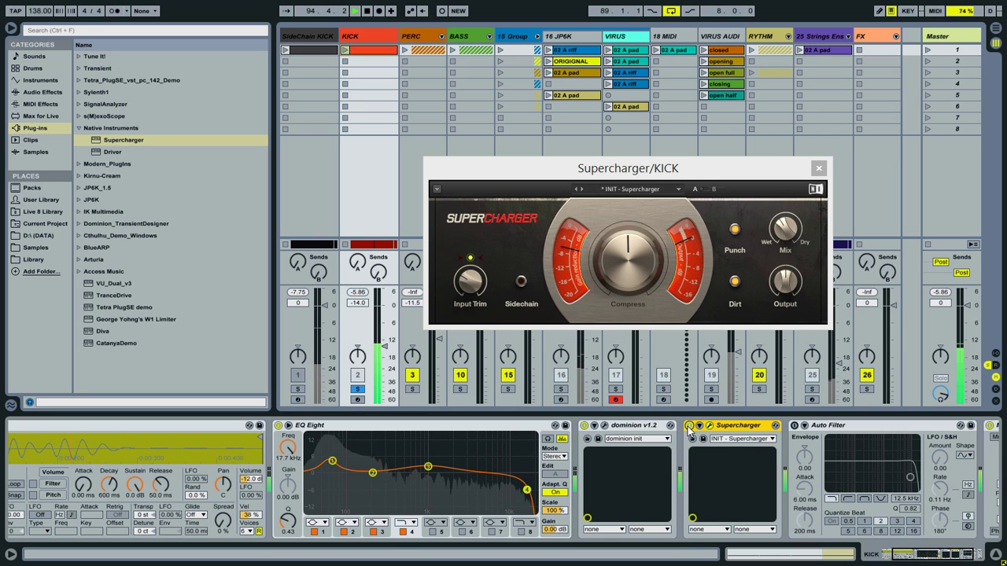
{"action": "key", "text": "space"}
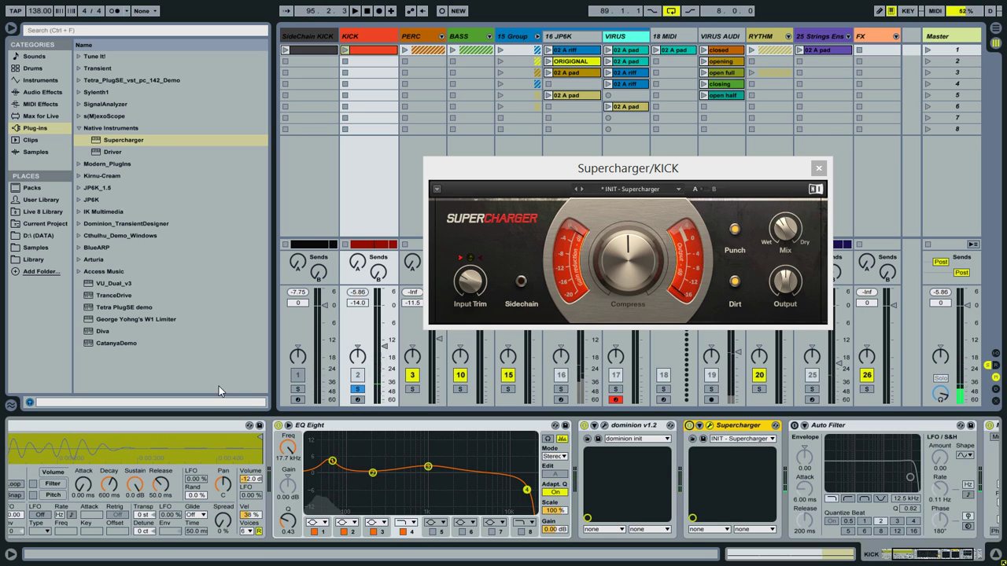
Open the Supercharger on the PERC track and turn the device on while auditioning the percussion.
{"action": "left_click", "coordinate": [427, 41]}
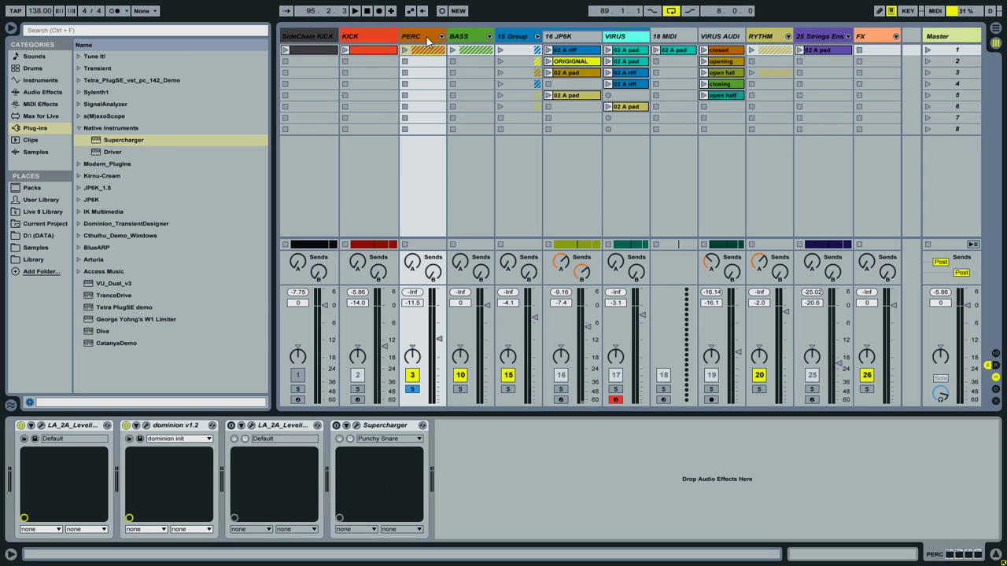
{"action": "left_click", "coordinate": [377, 425]}
{"action": "key", "text": "space"}
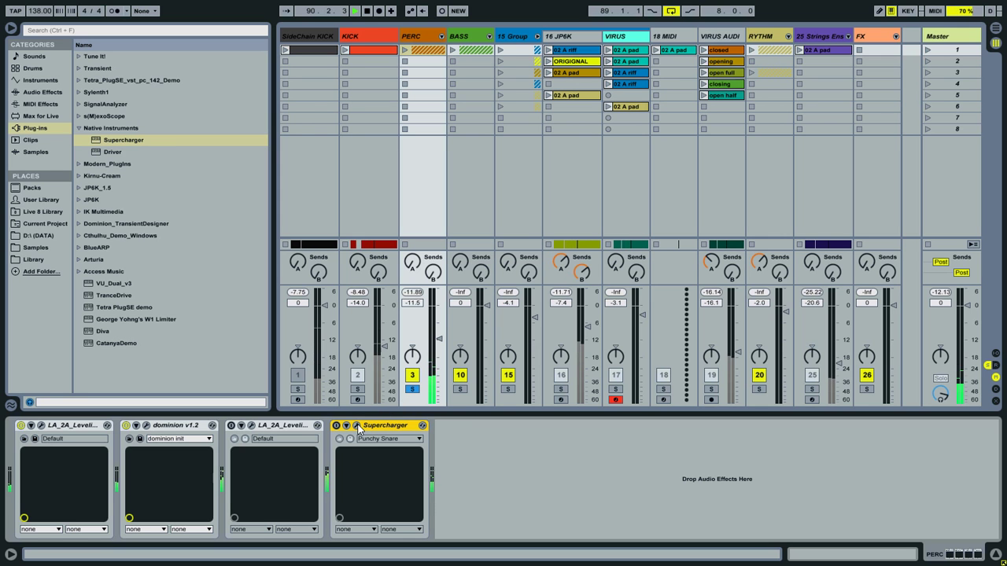
{"action": "left_click", "coordinate": [357, 426]}
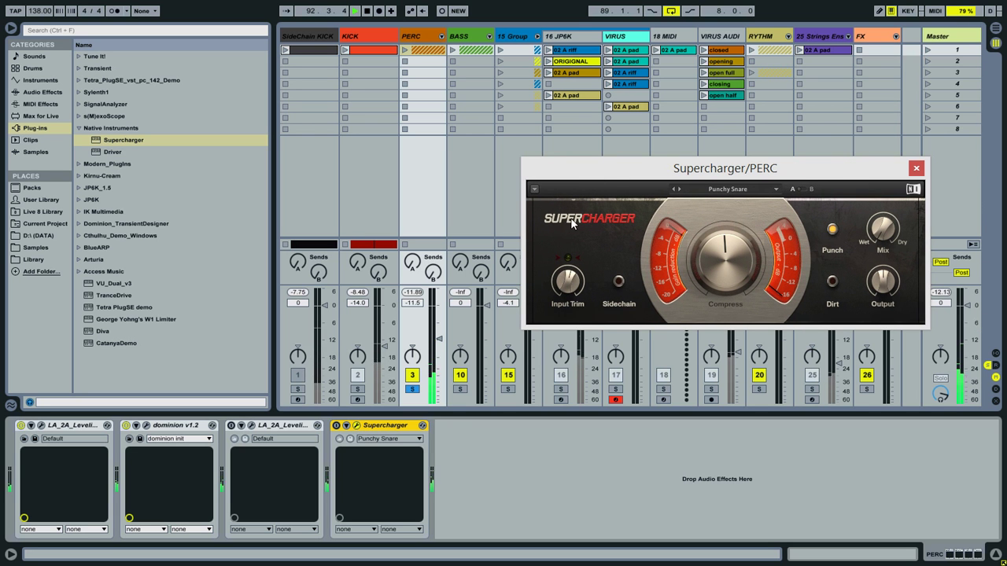
{"action": "left_click", "coordinate": [336, 426]}
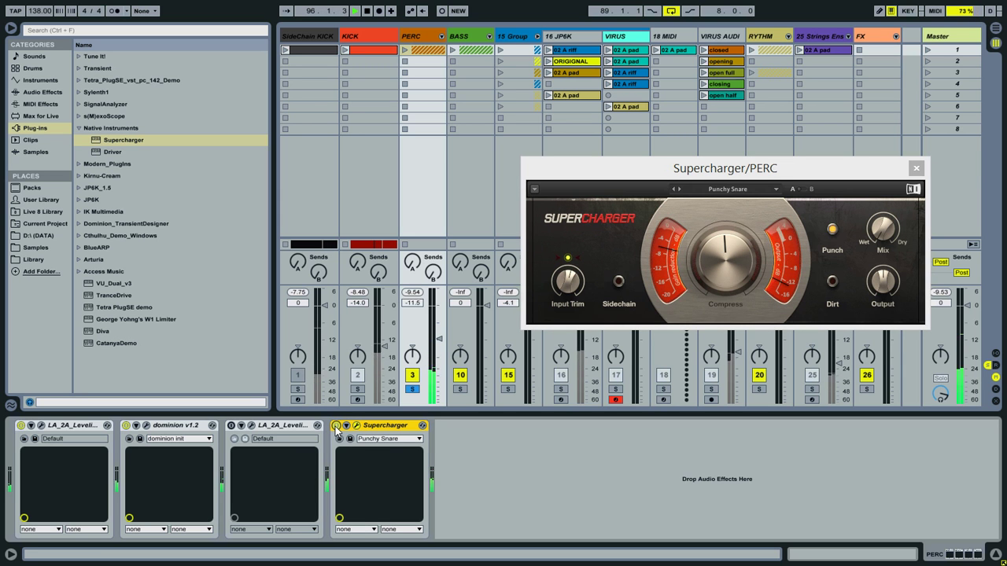
{"action": "key", "text": "space"}
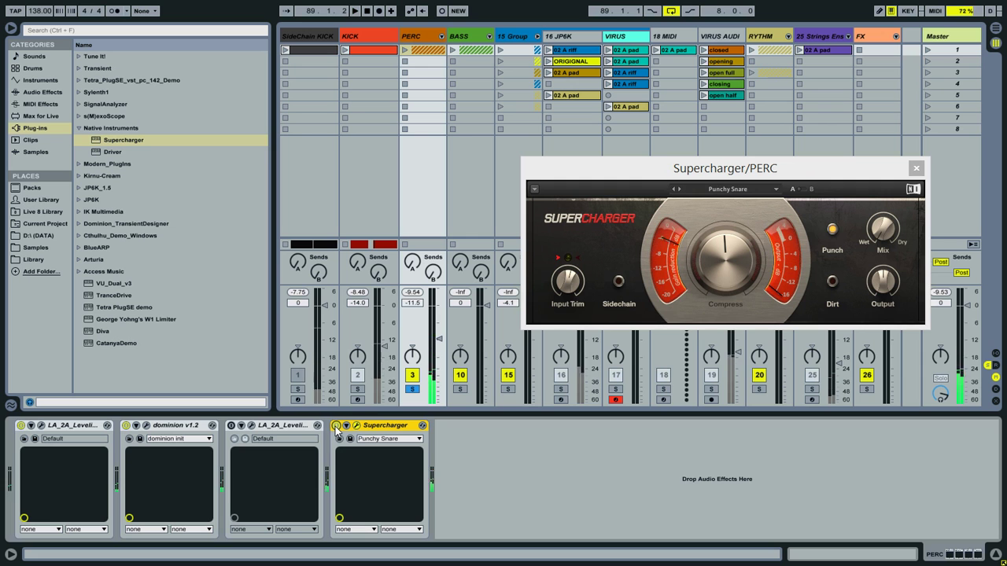
Examine the factory presets available in the PERC track's Supercharger, keeping Punchy Snare loaded.
{"action": "mouse_move", "coordinate": [574, 288]}
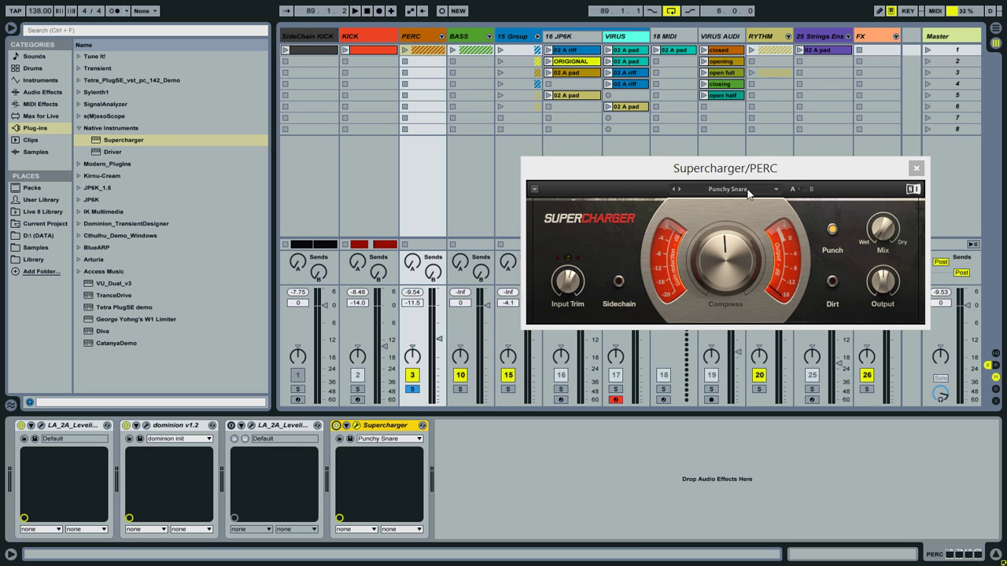
{"action": "left_click", "coordinate": [776, 192]}
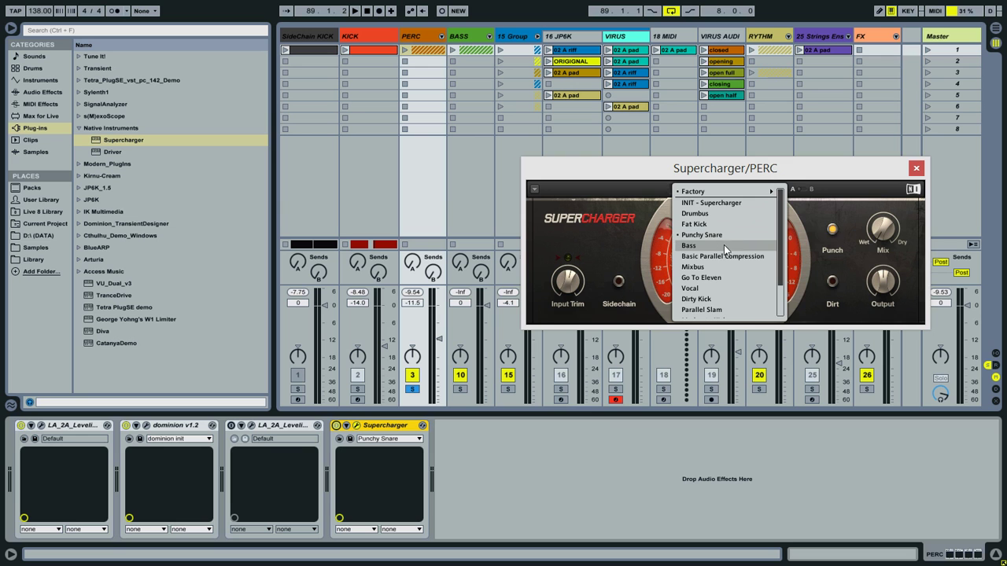
{"action": "mouse_move", "coordinate": [737, 190]}
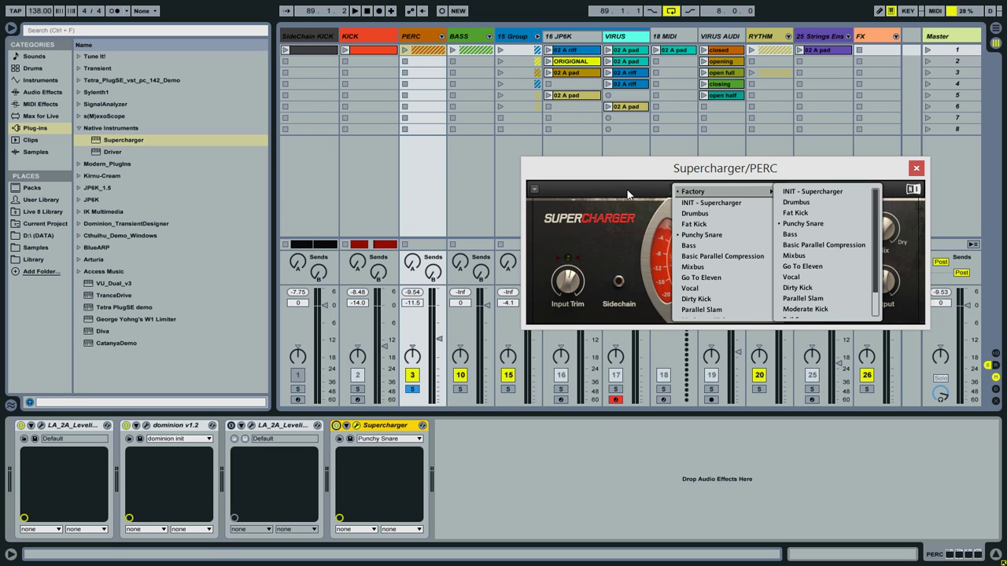
{"action": "left_click", "coordinate": [624, 216]}
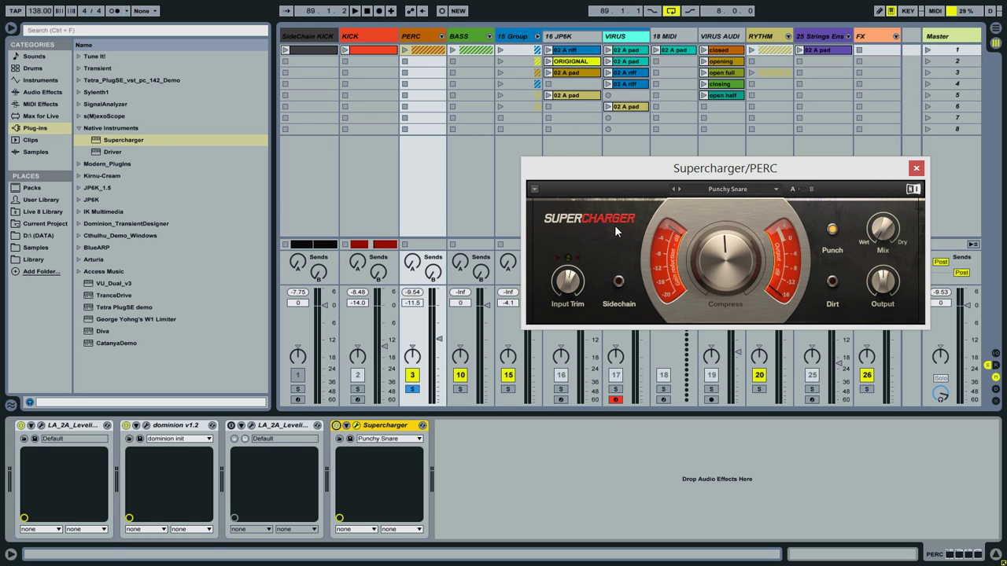
Play the percussion and compare its sound with Supercharger bypassed and active.
{"action": "key", "text": "space"}
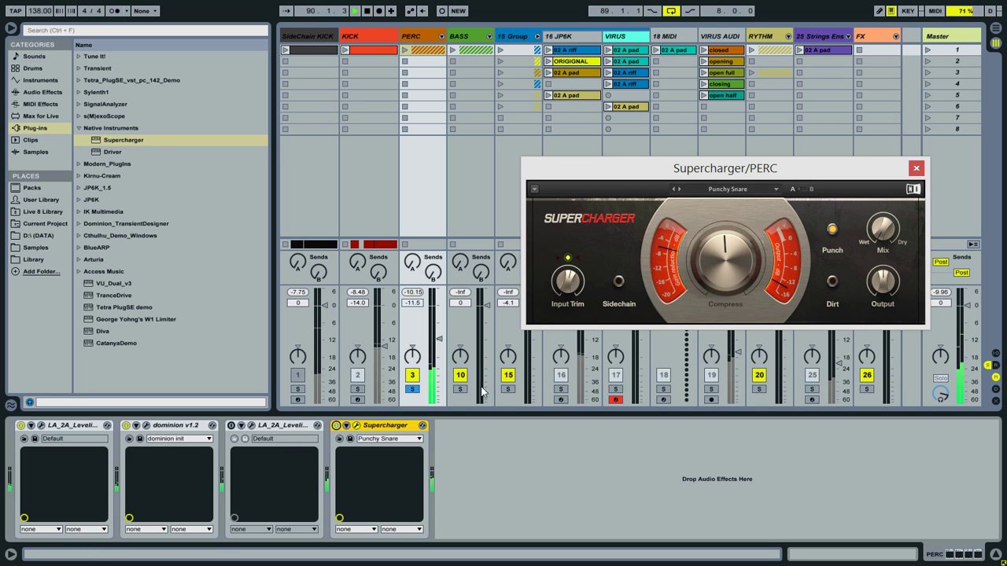
{"action": "left_click", "coordinate": [337, 426]}
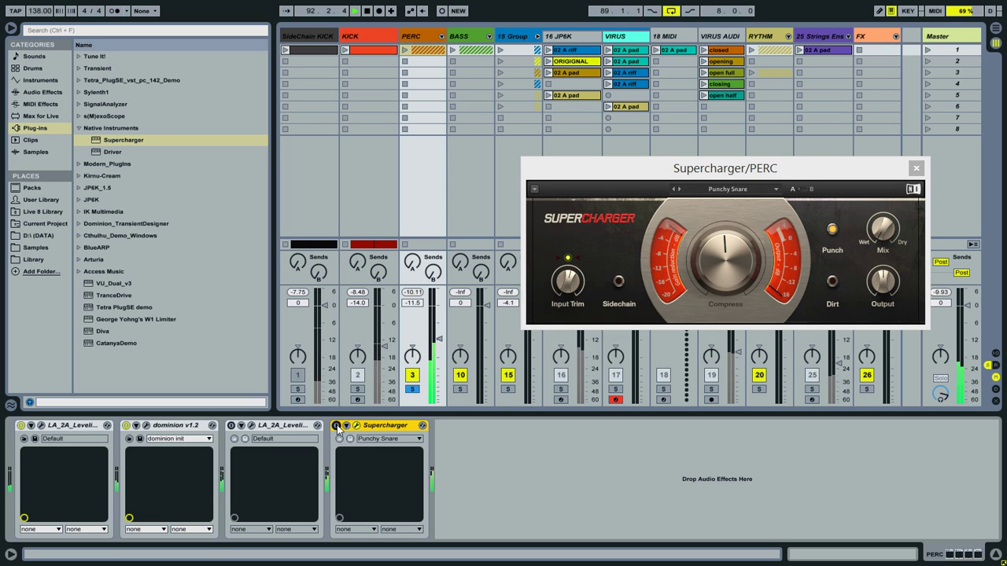
{"action": "left_click", "coordinate": [337, 425]}
Set the PERC Supercharger's Compress amount to 7.30 and enable Dirt.
{"action": "left_click_drag", "start_coordinate": [724, 263], "coordinate": [724, 226]}
{"action": "left_click", "coordinate": [832, 281]}
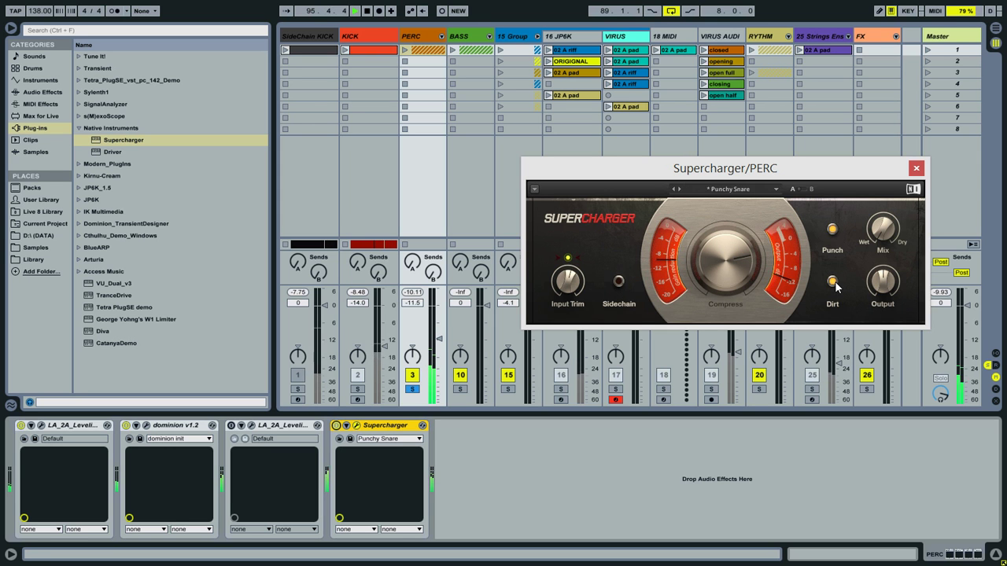
{"action": "left_click_drag", "start_coordinate": [712, 261], "coordinate": [712, 269]}
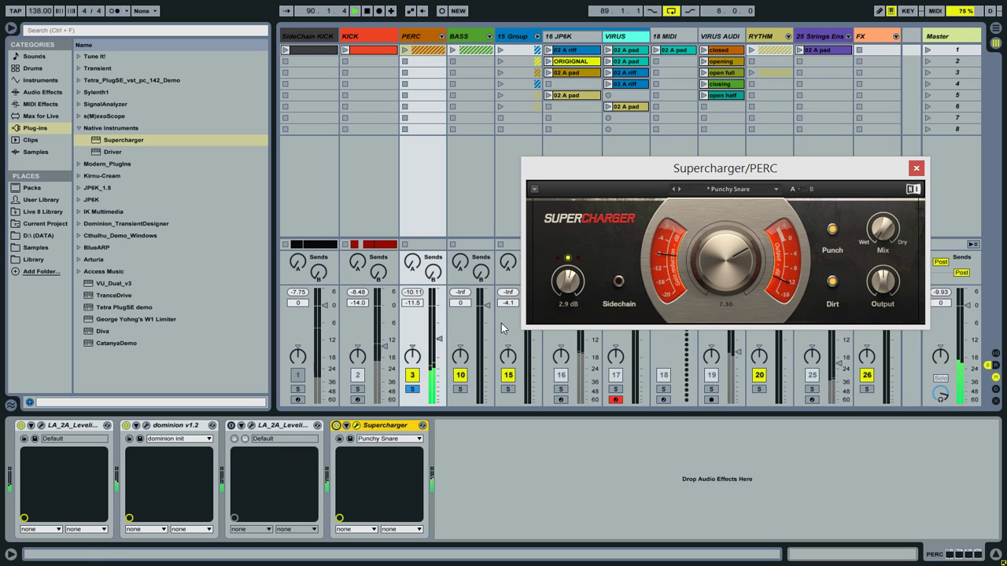
Solo the BASS track, play it and open its Supercharger window clear of the track's mixer controls.
{"action": "left_click", "coordinate": [460, 389]}
{"action": "left_click", "coordinate": [471, 87]}
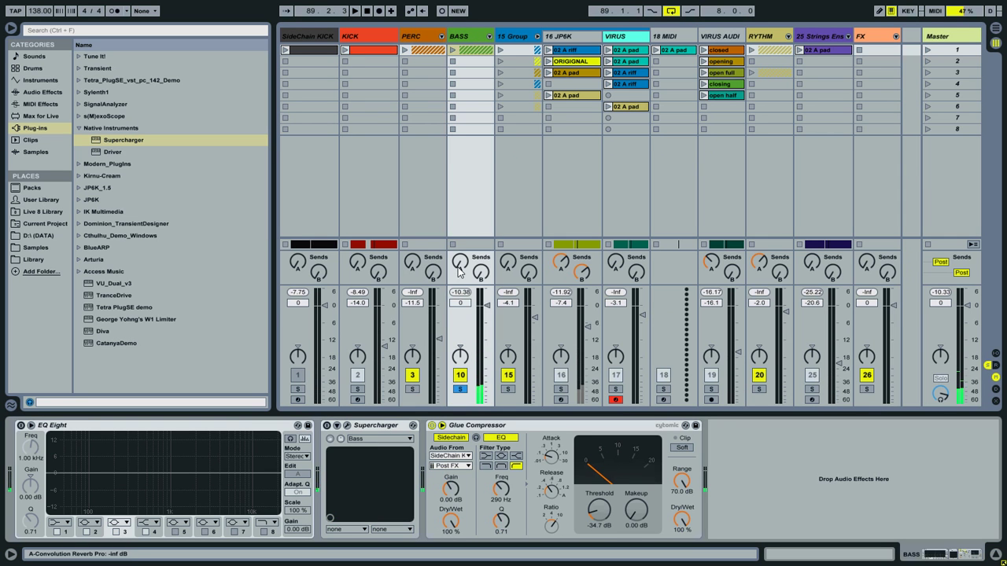
{"action": "key", "text": "space"}
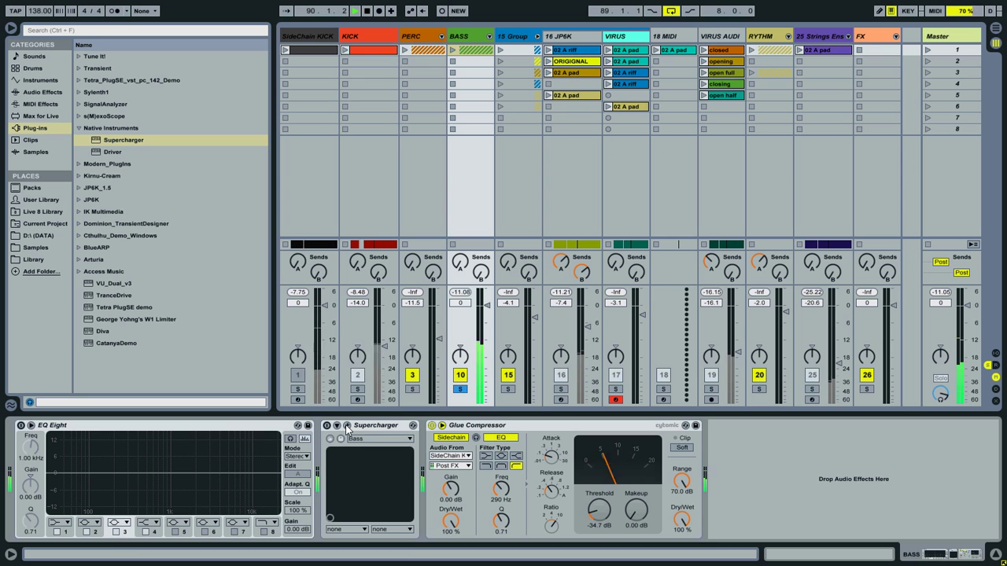
{"action": "key", "text": "ctrl+alt+p"}
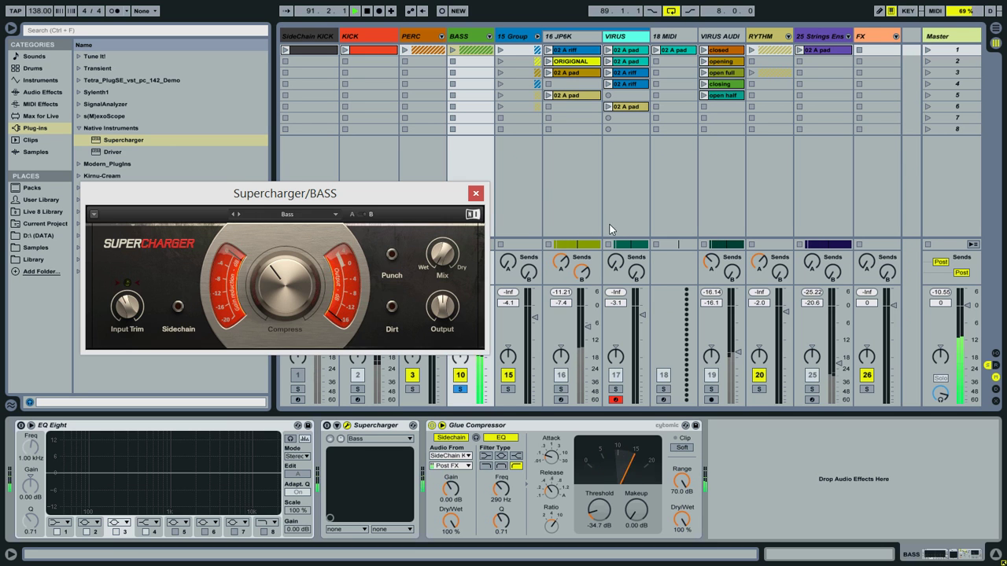
{"action": "left_click_drag", "start_coordinate": [339, 201], "coordinate": [768, 190]}
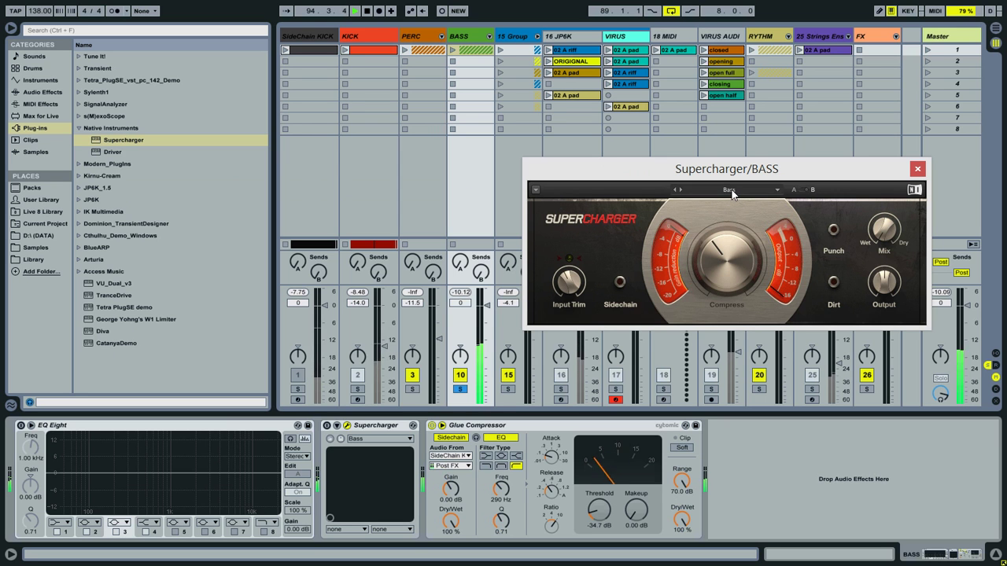
Turn on the BASS track's Supercharger with Dirt and Punch enabled, and compare the bass with the device bypassed and active.
{"action": "left_click", "coordinate": [327, 426]}
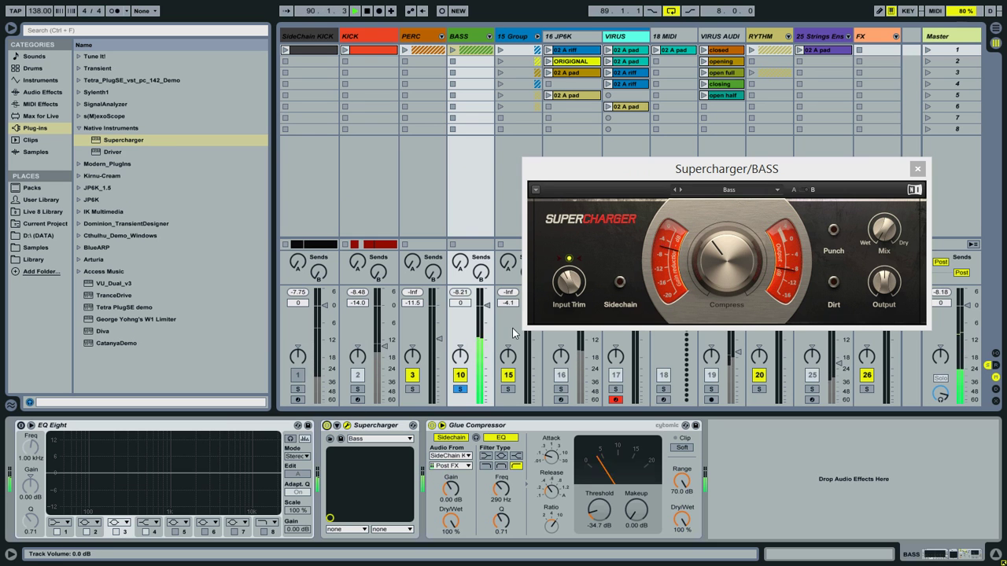
{"action": "left_click", "coordinate": [835, 283]}
{"action": "left_click", "coordinate": [834, 231]}
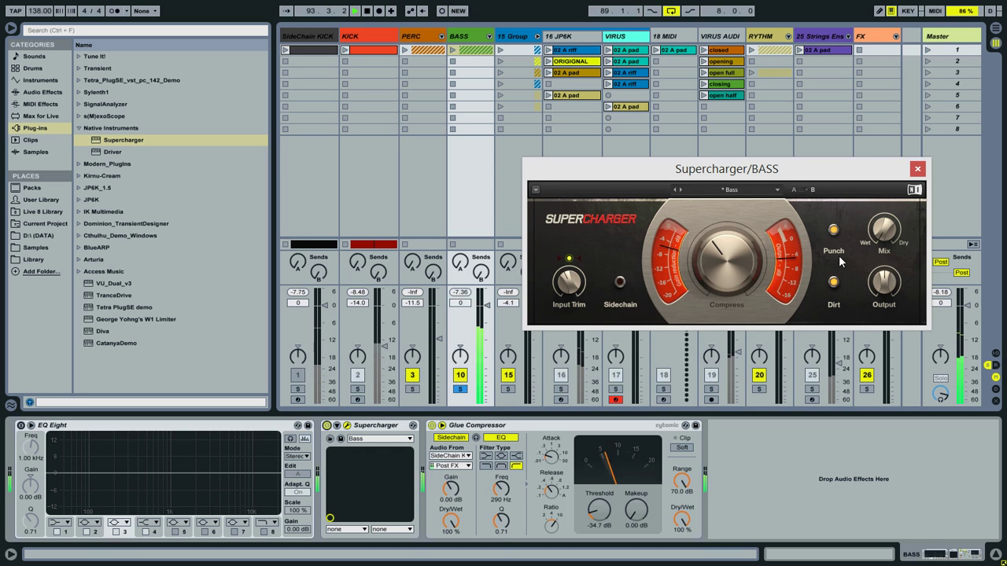
{"action": "left_click", "coordinate": [328, 426]}
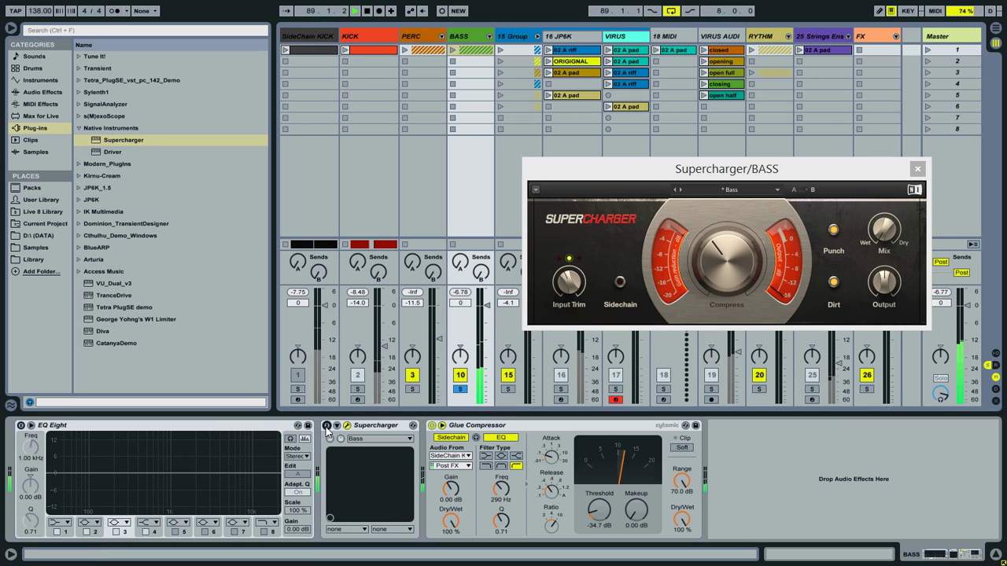
{"action": "left_click", "coordinate": [328, 426]}
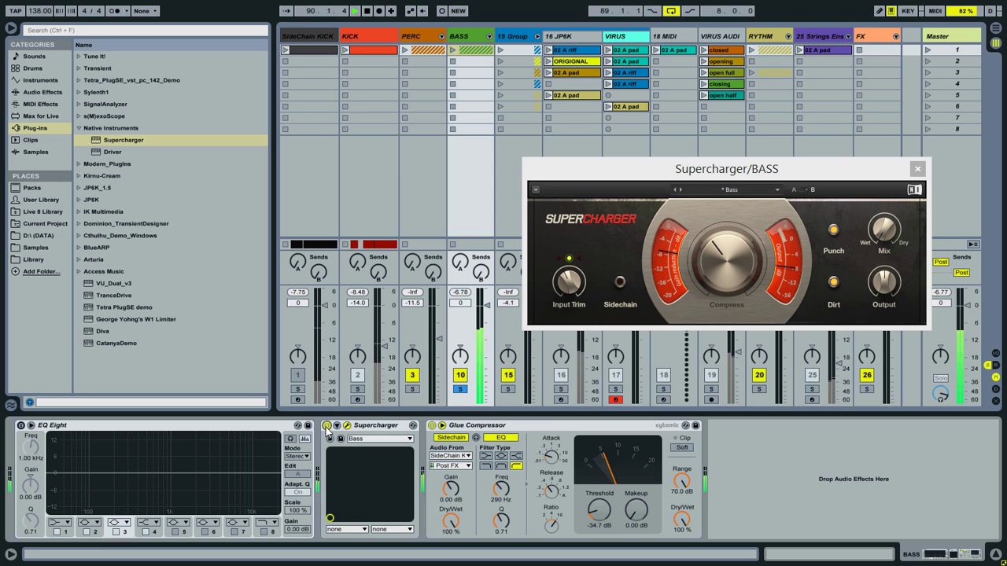
Solo PERC and KICK alongside BASS, and play all three tracks with their Superchargers bypassed.
{"action": "left_click", "coordinate": [411, 389]}
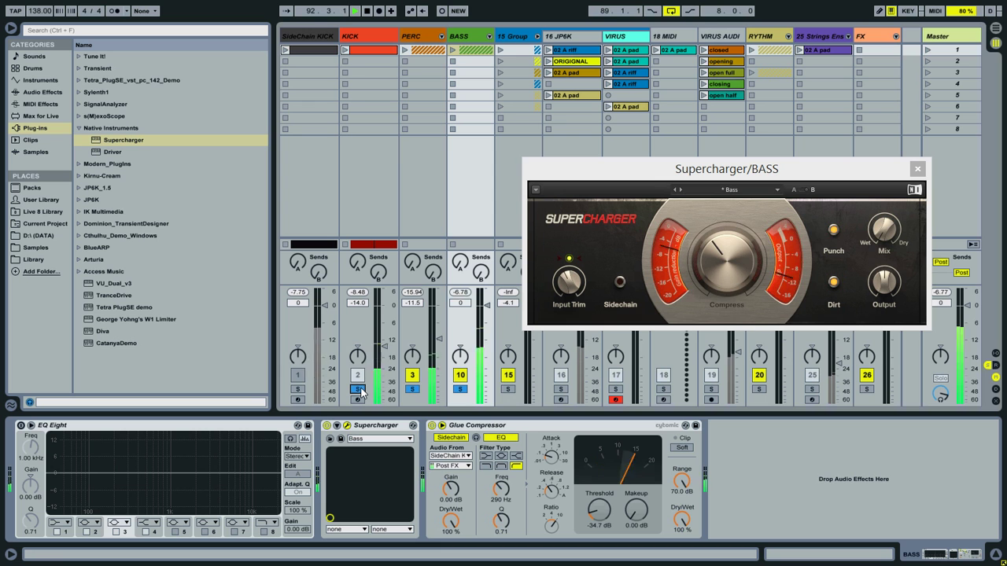
{"action": "left_click", "coordinate": [358, 389]}
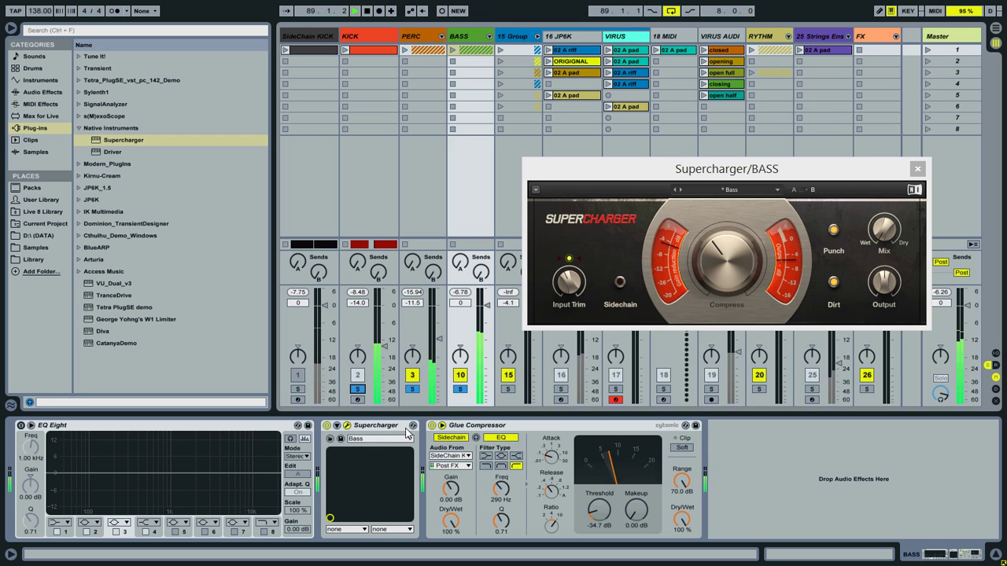
{"action": "key", "text": "space"}
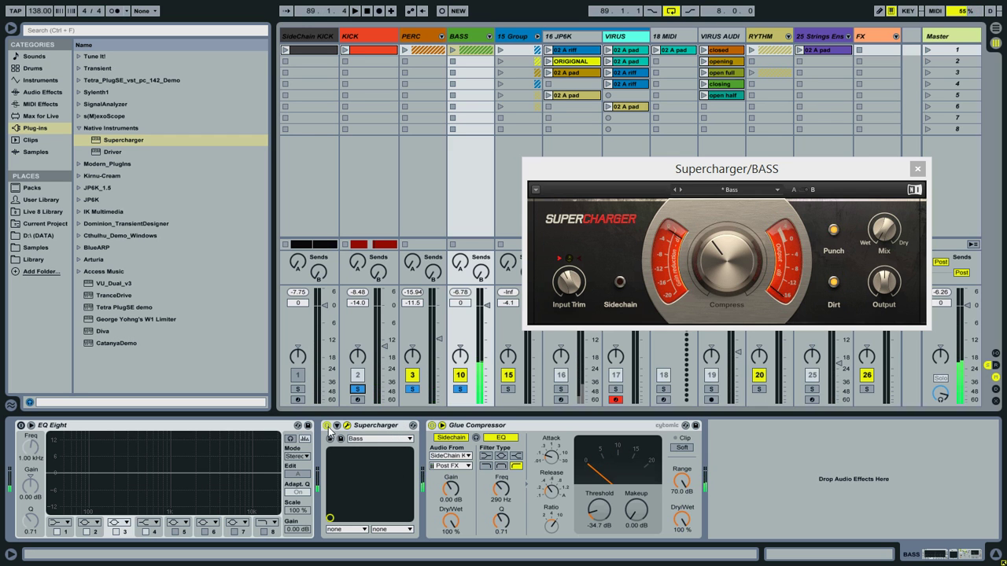
{"action": "left_click", "coordinate": [419, 37]}
{"action": "left_click", "coordinate": [357, 389]}
{"action": "left_click", "coordinate": [336, 424]}
{"action": "left_click", "coordinate": [360, 35]}
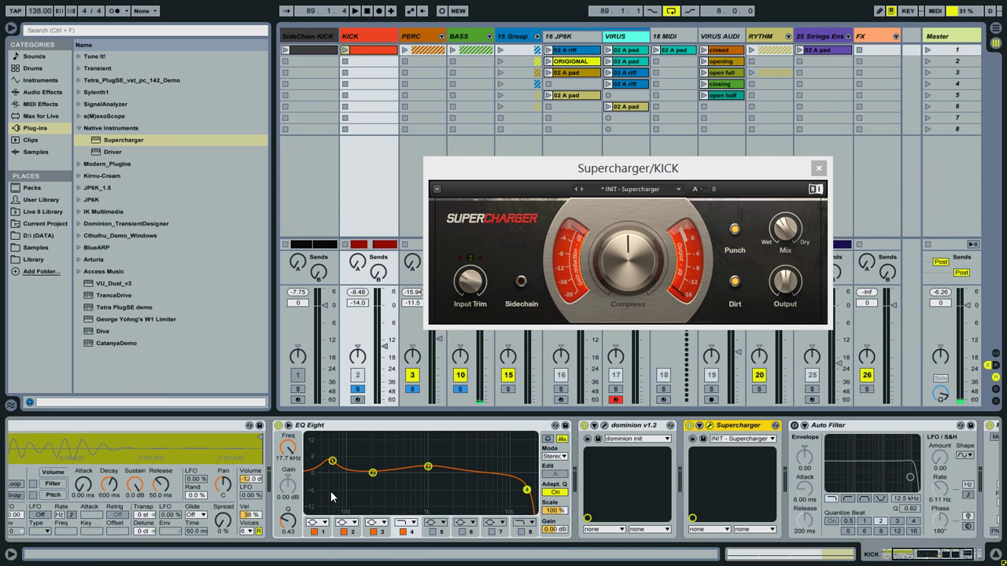
{"action": "left_click", "coordinate": [692, 425]}
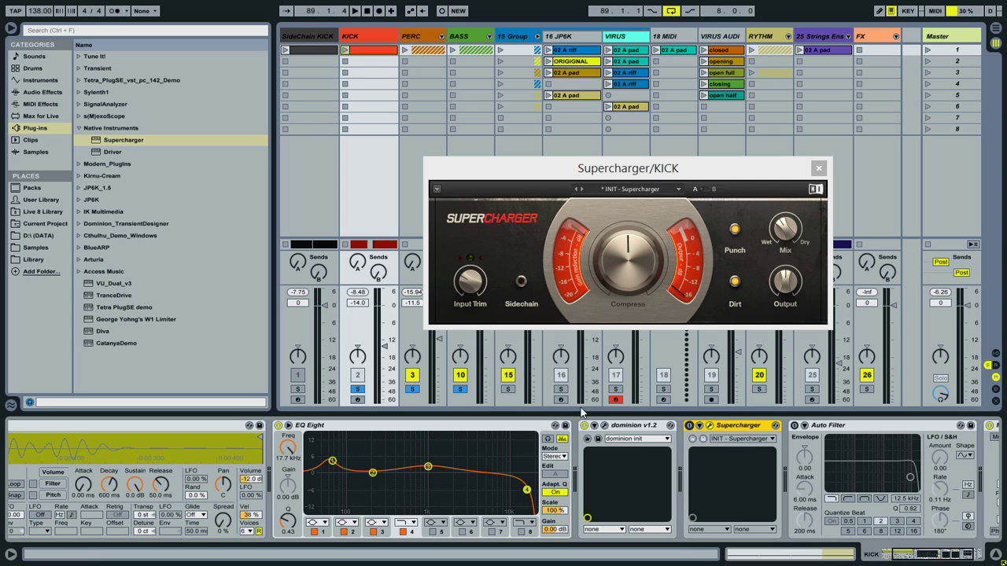
{"action": "key", "text": "space"}
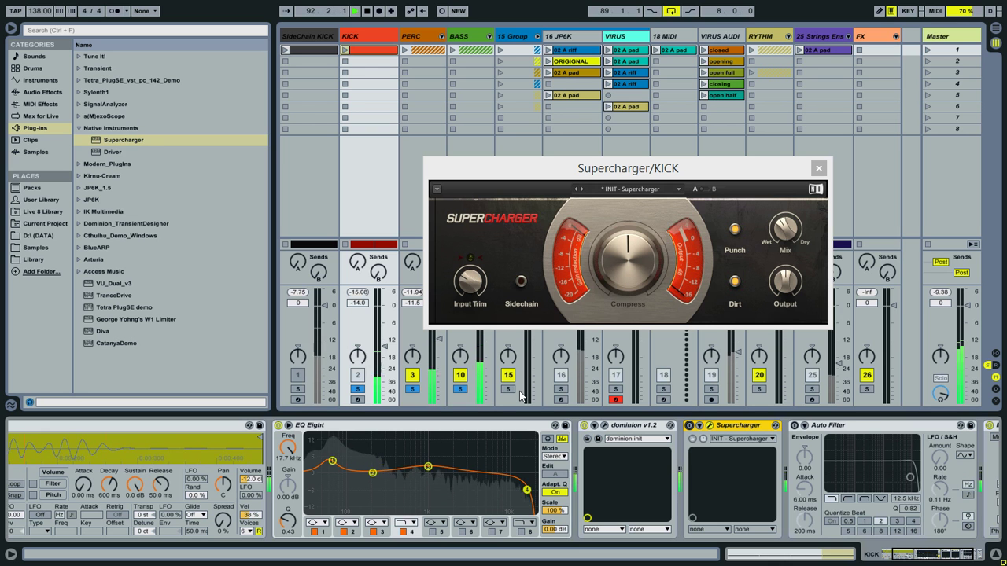
Turn the Supercharger back on in turn on KICK, PERC and BASS during playback to compare the sound.
{"action": "left_click", "coordinate": [689, 425]}
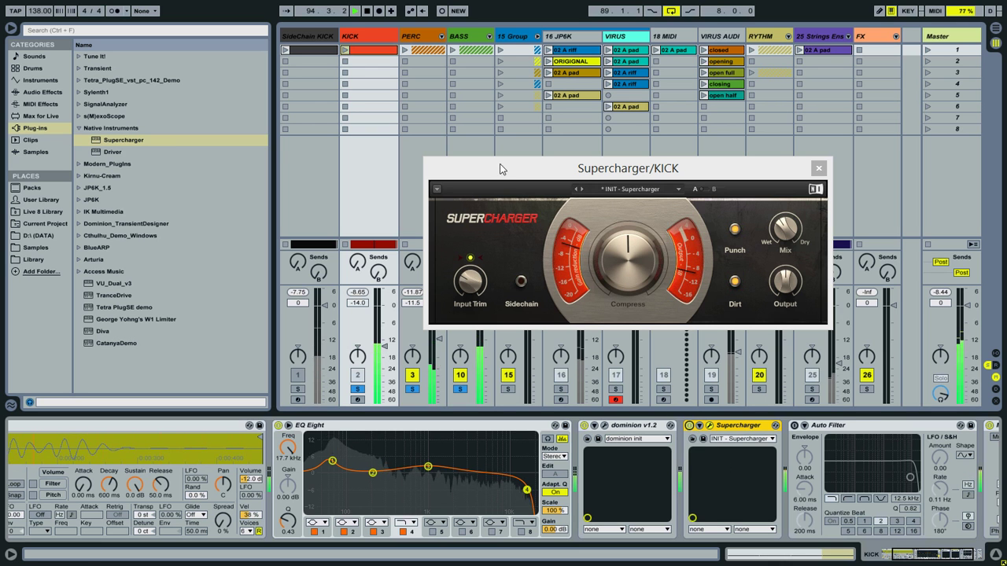
{"action": "left_click", "coordinate": [426, 38]}
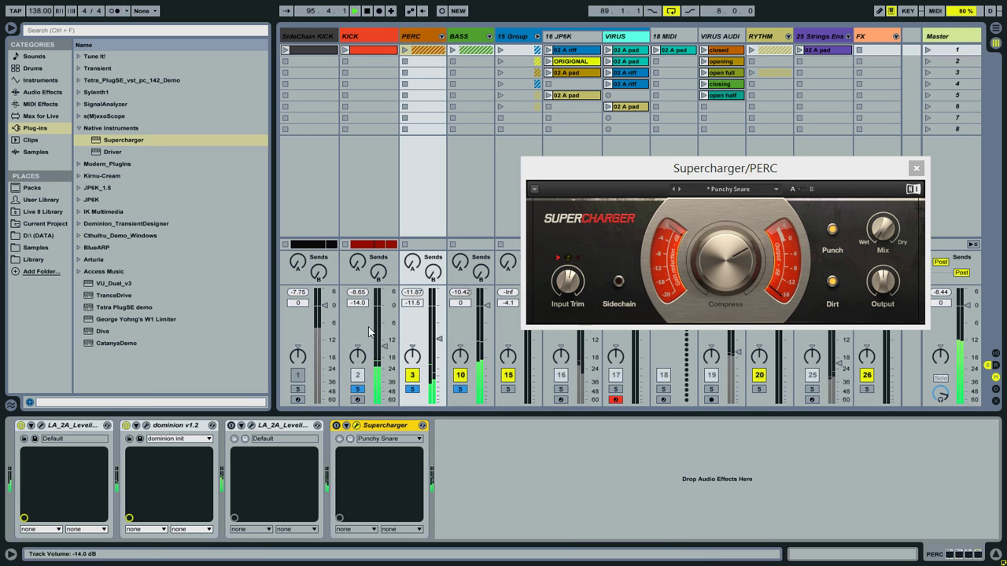
{"action": "left_click", "coordinate": [336, 426]}
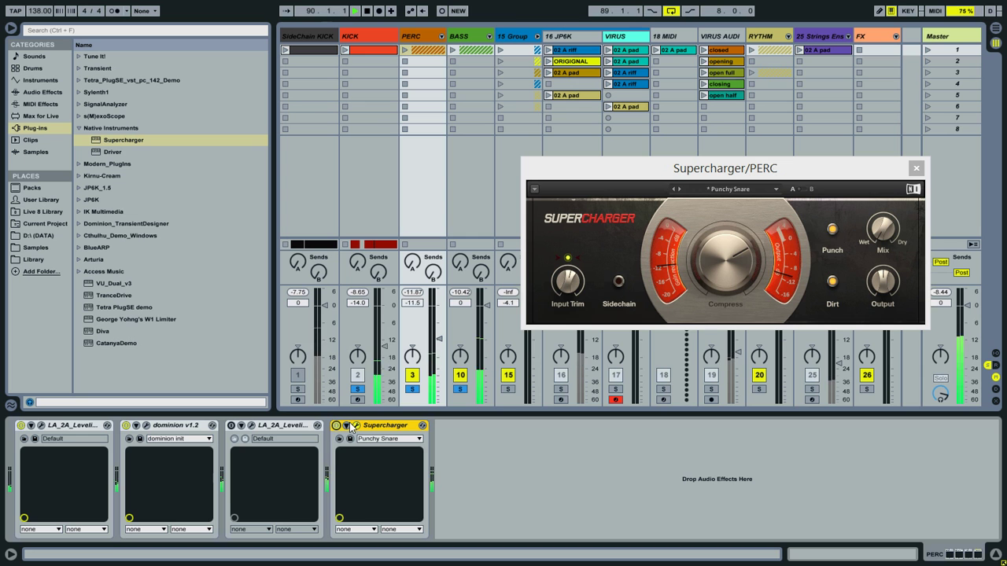
{"action": "left_click", "coordinate": [469, 33]}
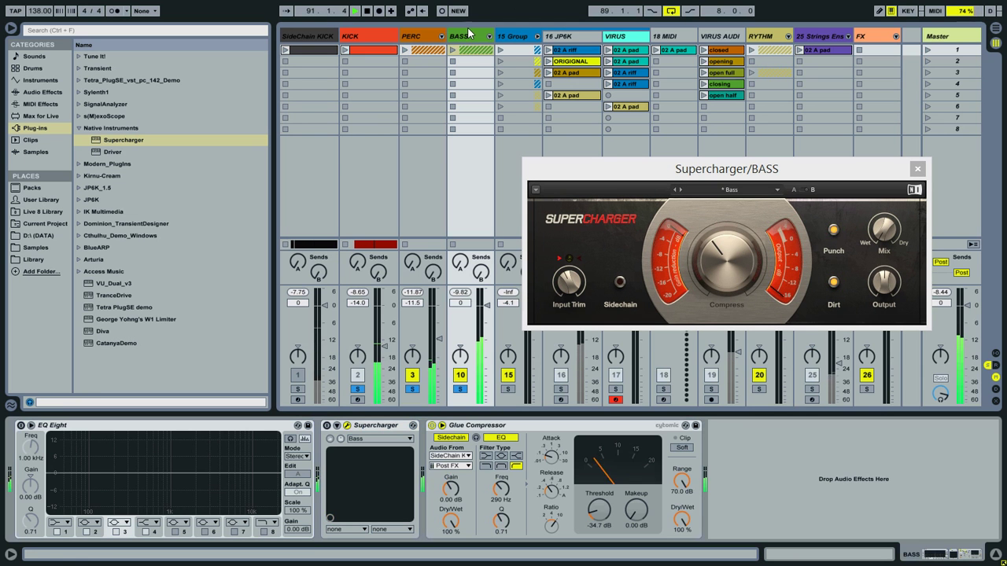
{"action": "left_click", "coordinate": [327, 426]}
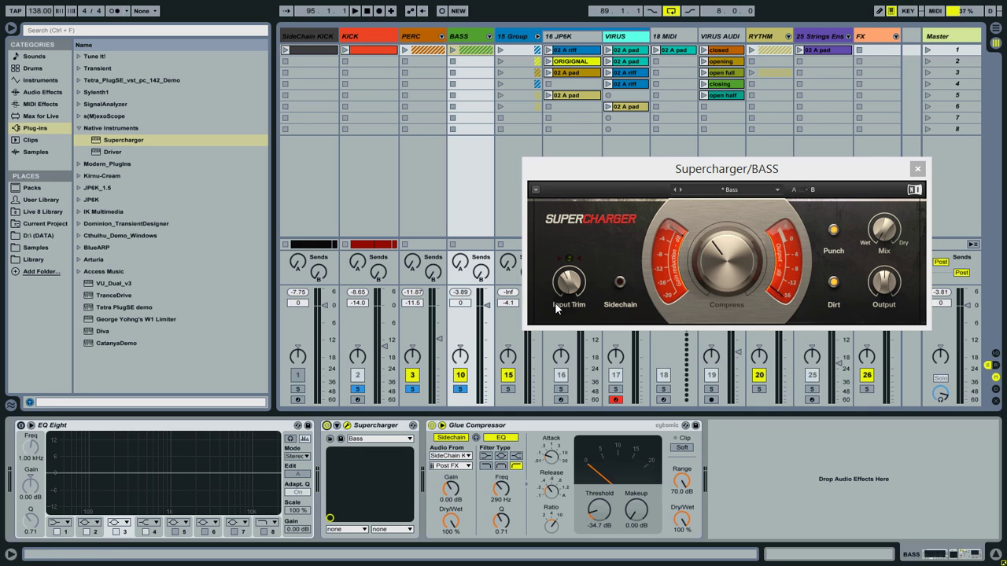
{"action": "mouse_move", "coordinate": [579, 280]}
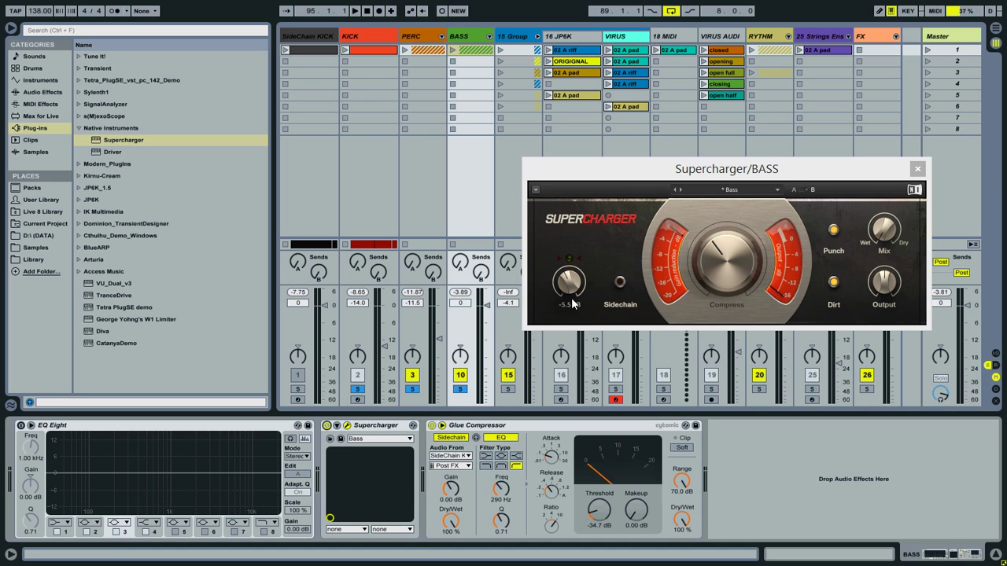